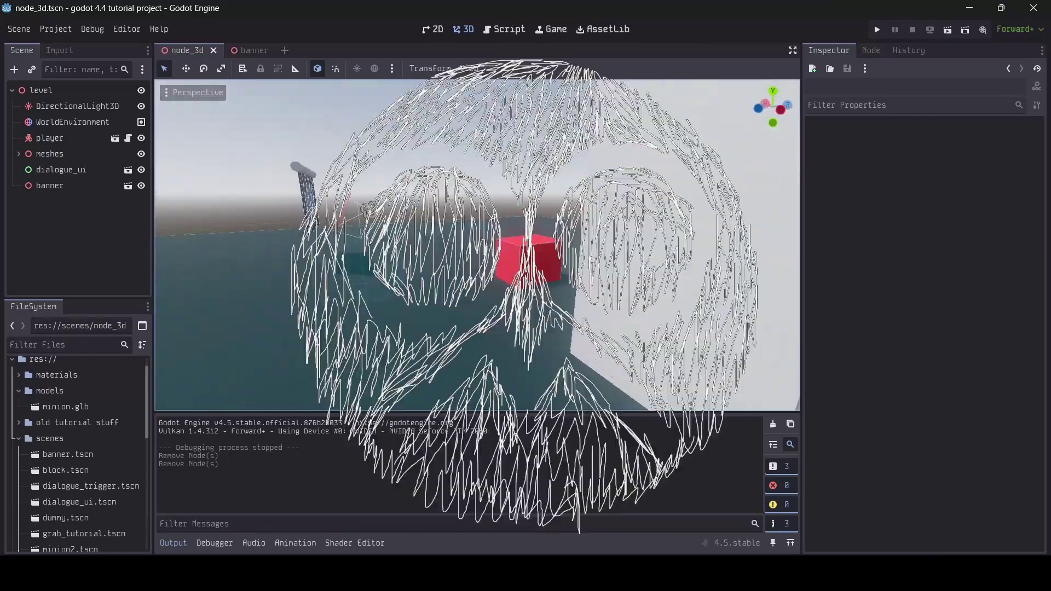
# Step: Examine the hanging banner and the surrounding level in the 3D viewport from several sides
pyautogui.press('s')
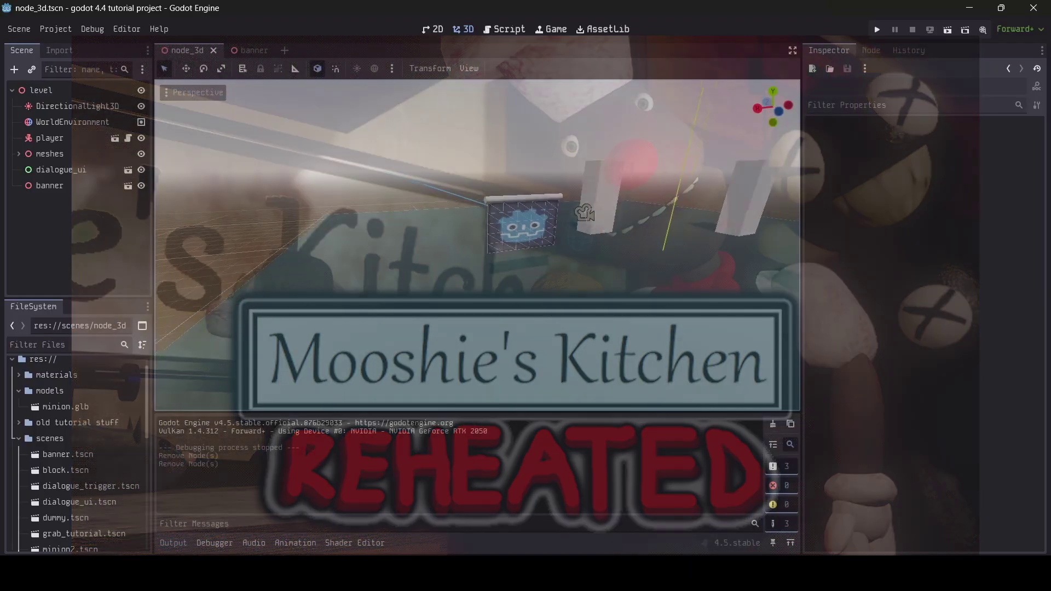
pyautogui.press('w')
pyautogui.moveTo(478, 245); pyautogui.dragTo(629, 243, button='right')
pyautogui.press('w')
pyautogui.moveTo(477, 246); pyautogui.dragTo(361, 247, button='right')
pyautogui.press('d')
pyautogui.press('w')
pyautogui.press('s')
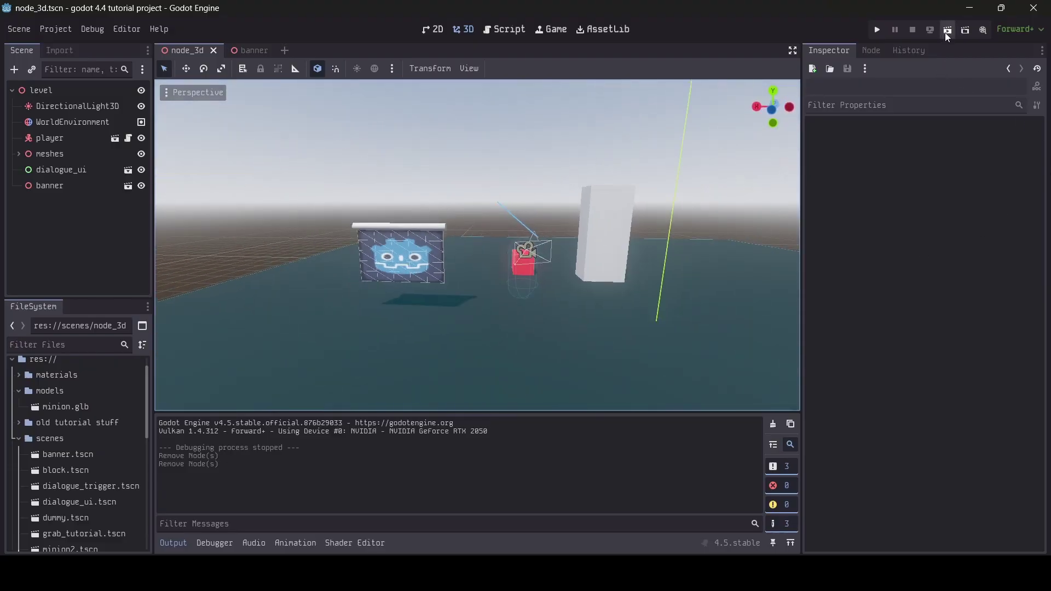
# Step: Run the current scene and walk around the banner to observe how its cloth moves
pyautogui.click(946, 30)
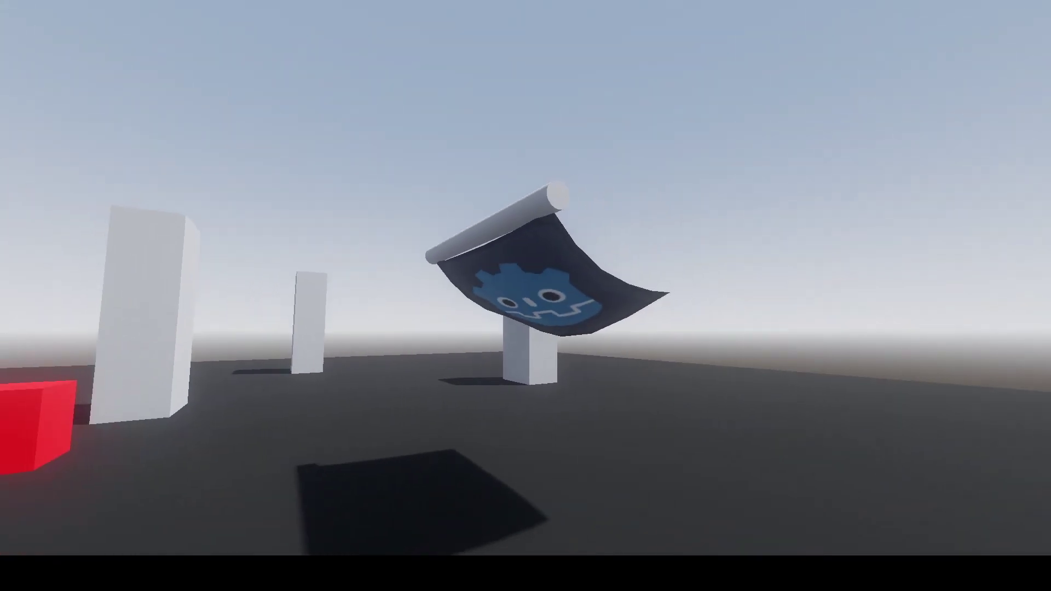
pyautogui.press('s')
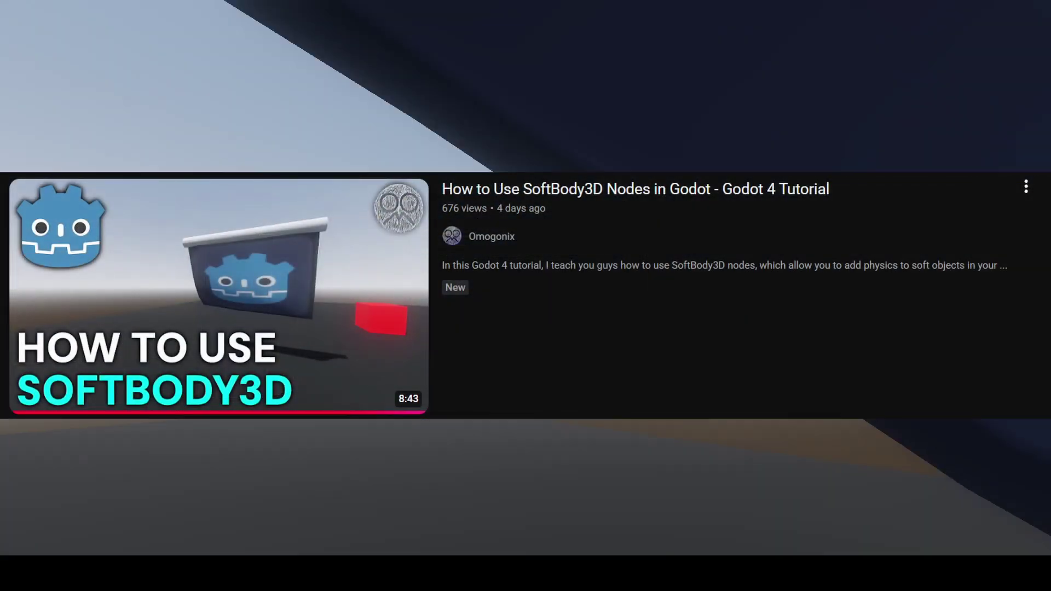
pyautogui.press('s')
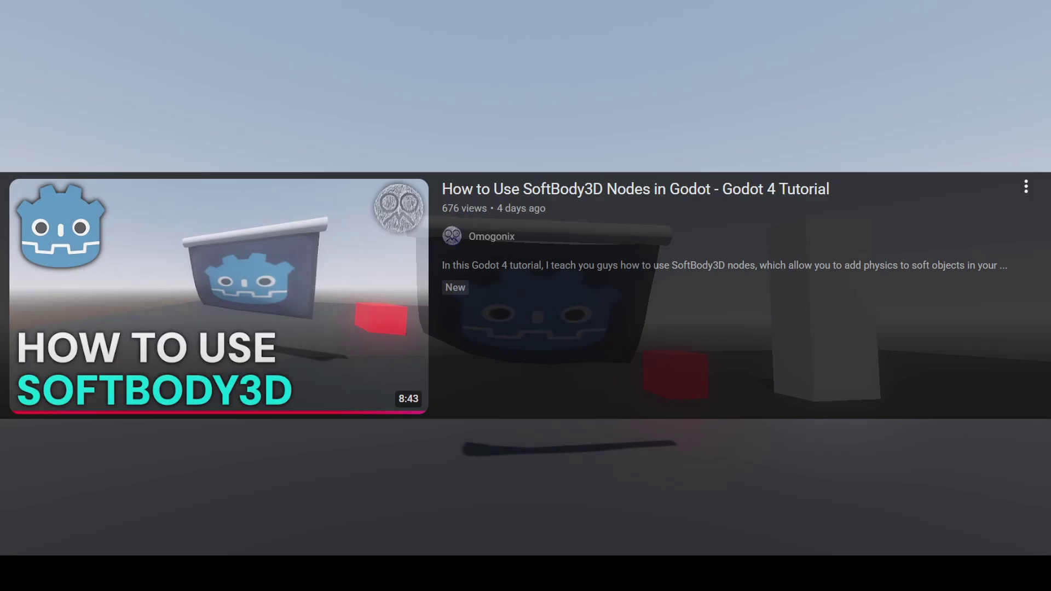
pyautogui.press('w')
pyautogui.press('s')
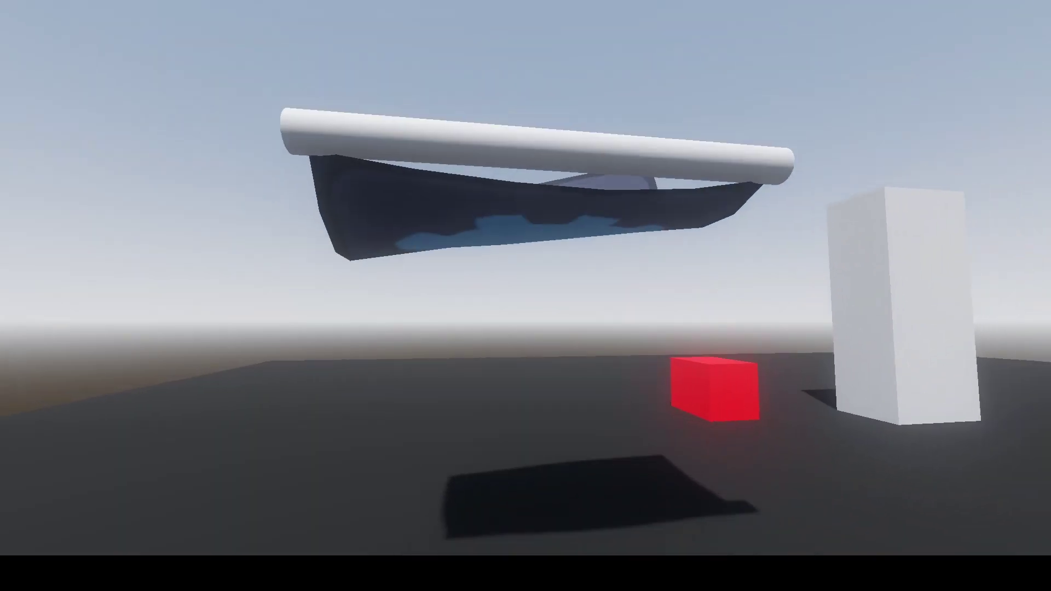
pyautogui.press('w')
pyautogui.press('s')
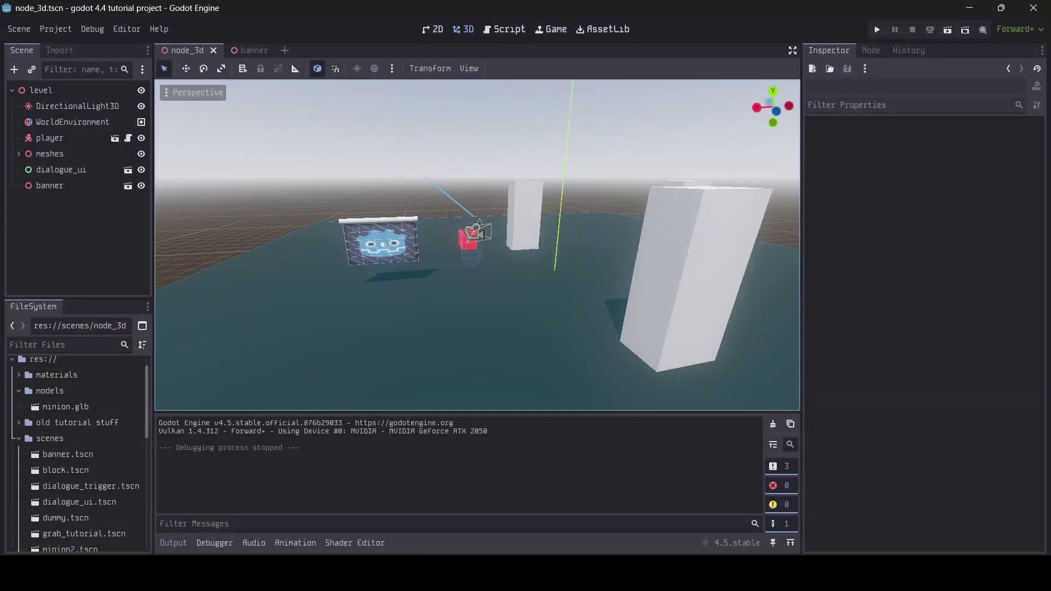
# Step: Add an Area3D node as a child of the level root node
pyautogui.press('w')
pyautogui.press('a')
pyautogui.moveTo(478, 245); pyautogui.dragTo(514, 246, button='right')
pyautogui.click(46, 90)
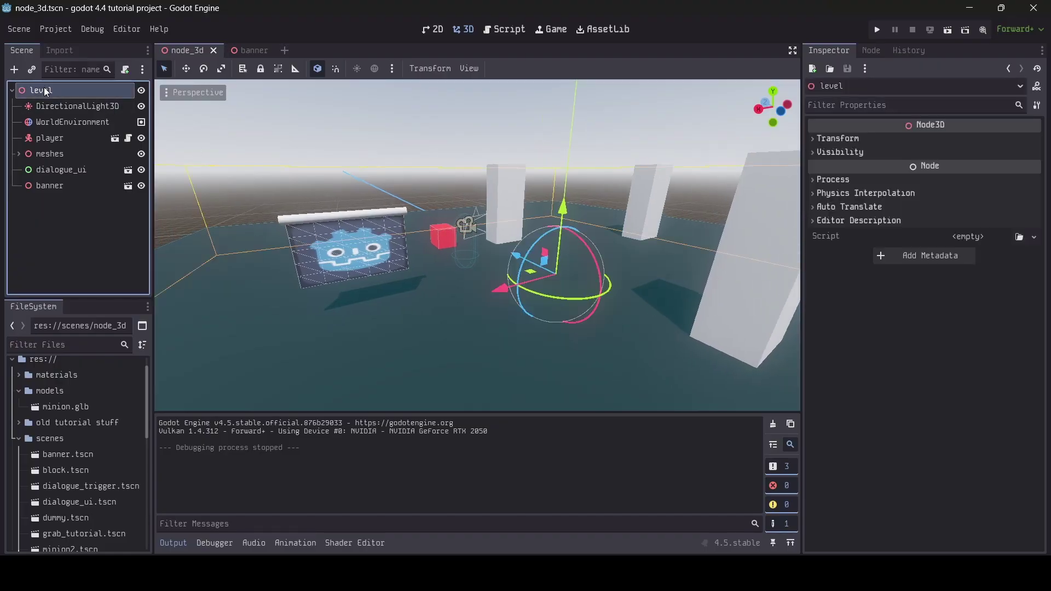
pyautogui.rightClick(75, 91)
pyautogui.click(137, 100)
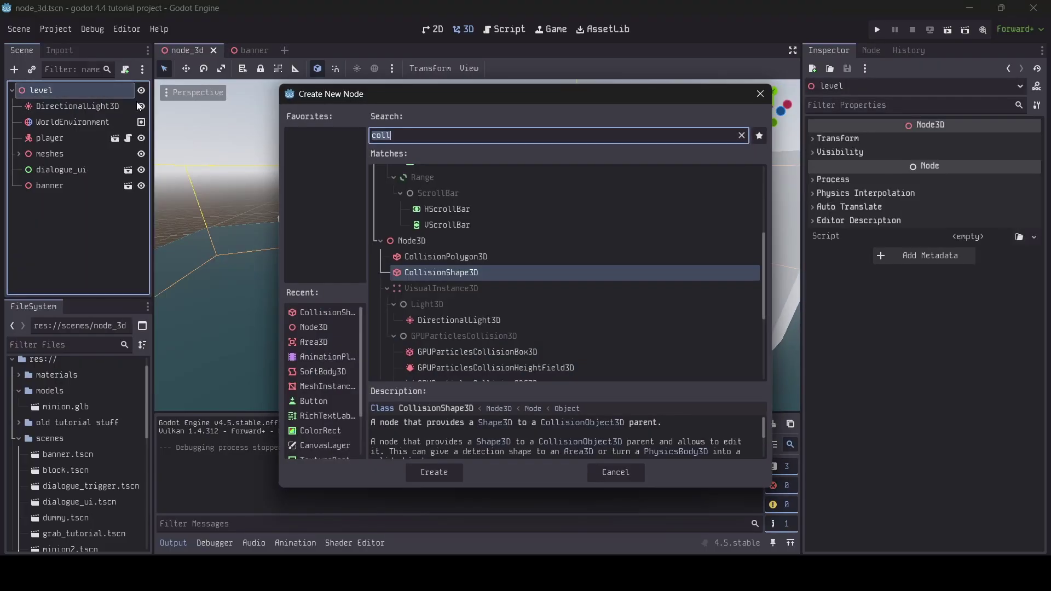
pyautogui.write('area3d')
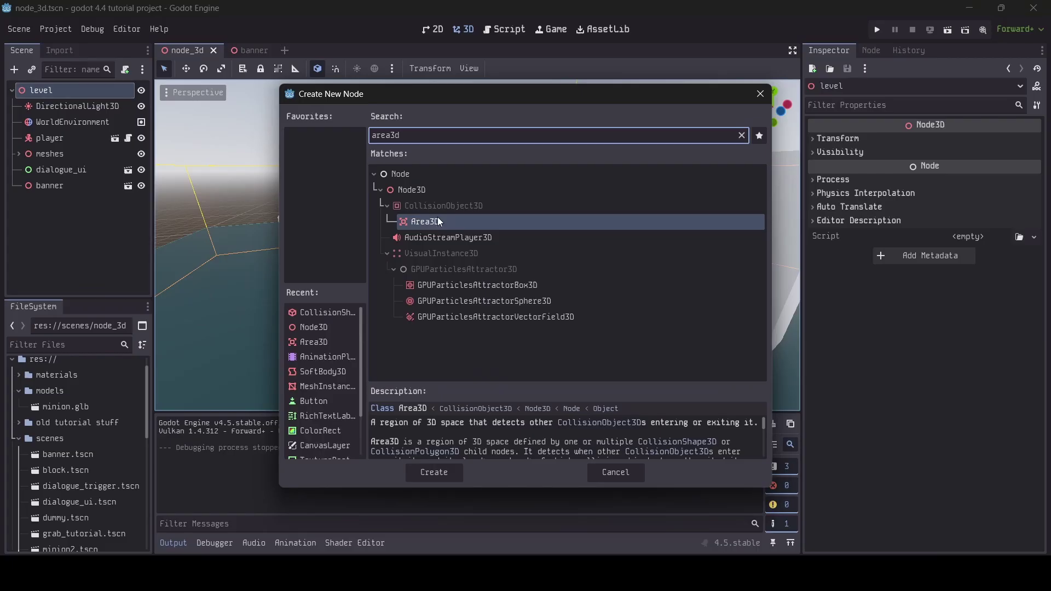
pyautogui.doubleClick(438, 219)
# Step: Move the new Area3D near the banner and rename it wind_zone
pyautogui.moveTo(442, 218); pyautogui.dragTo(452, 245, button='middle')
pyautogui.scroll(-6, 452, 245)
pyautogui.moveTo(457, 247); pyautogui.dragTo(358, 279)
pyautogui.doubleClick(64, 203)
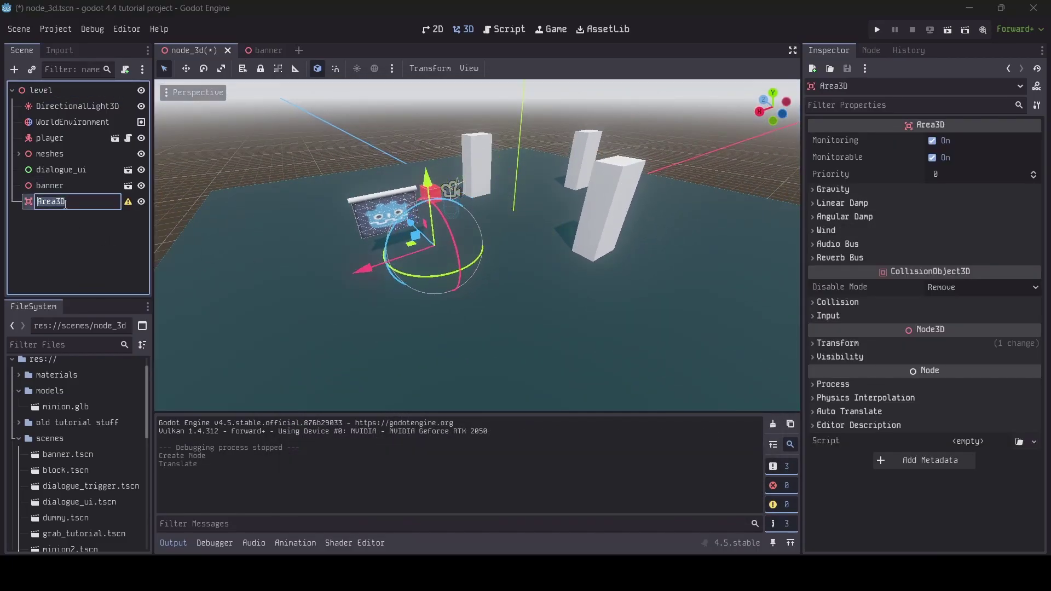
pyautogui.write('wind_zone')
pyautogui.press('Return')
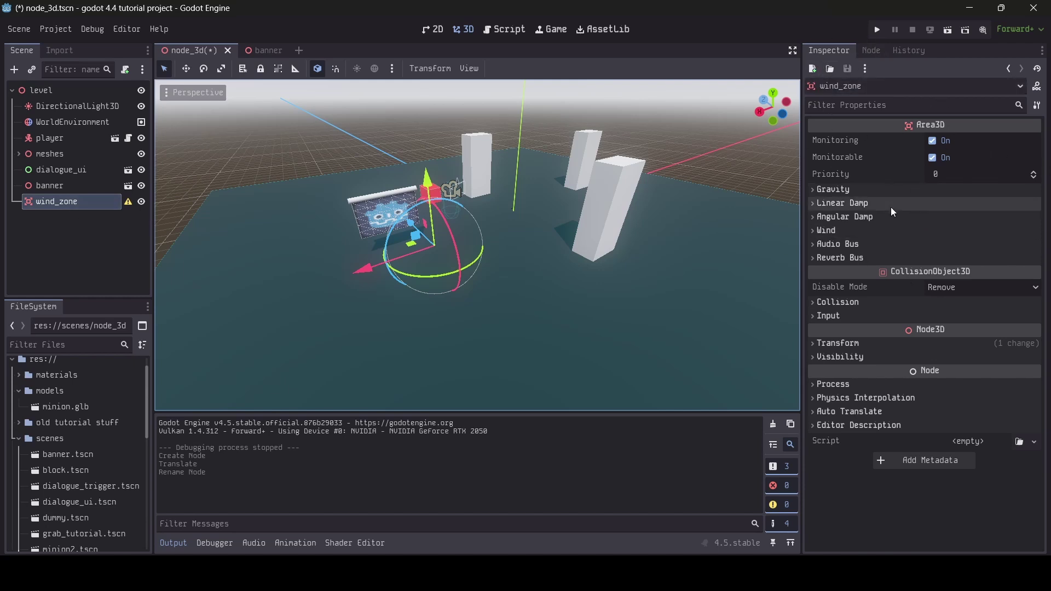
# Step: Expand the Wind properties of wind_zone to review its force magnitude, attenuation factor and source path settings
pyautogui.click(835, 231)
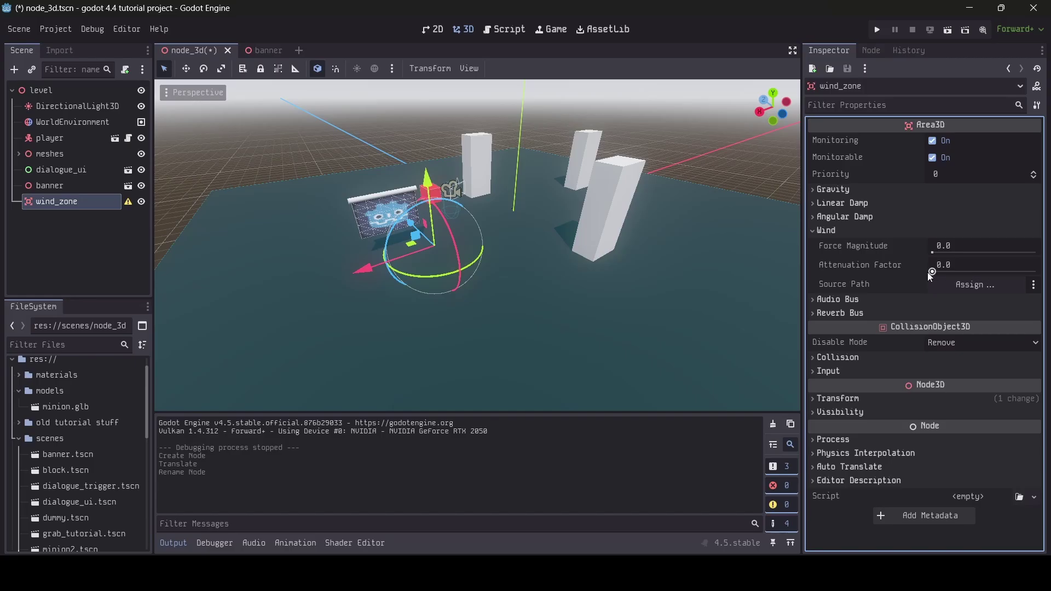
pyautogui.press('w')
pyautogui.moveTo(560, 225); pyautogui.dragTo(528, 211, button='right')
pyautogui.press('s')
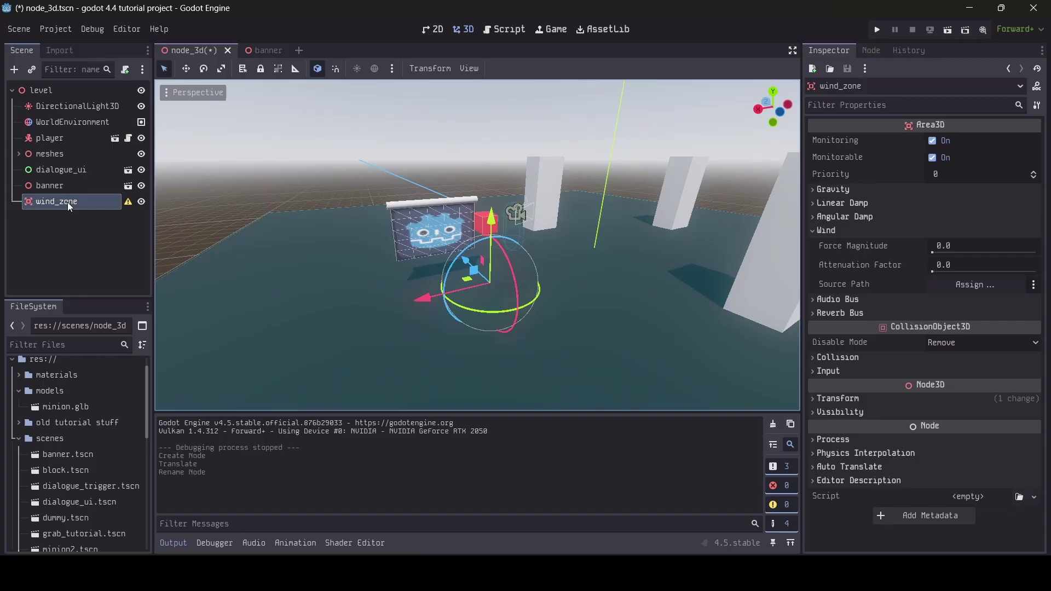
# Step: Add a CollisionShape3D node as a child of wind_zone
pyautogui.rightClick(67, 202)
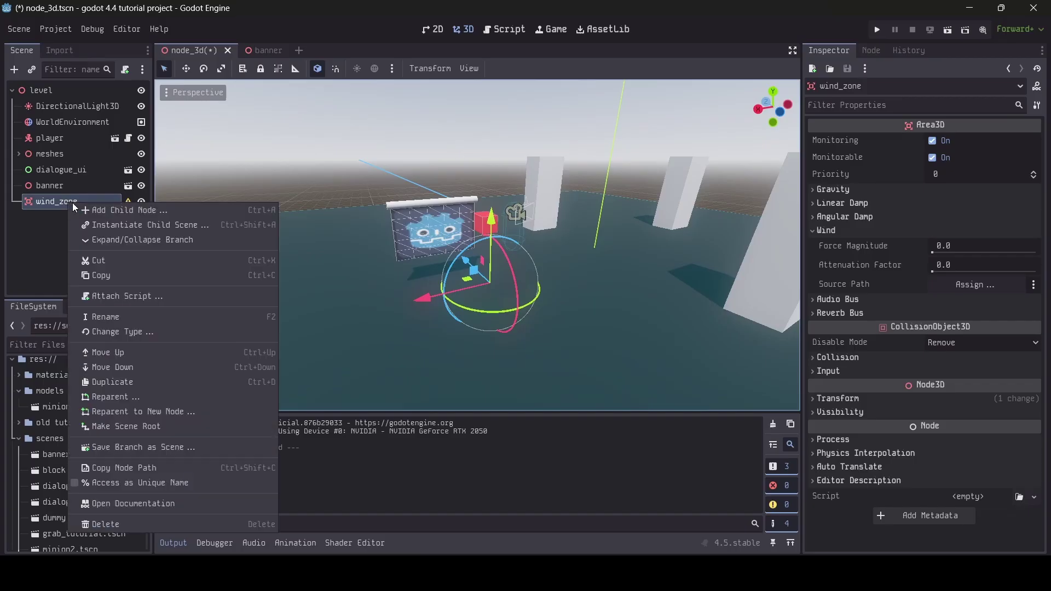
pyautogui.click(135, 211)
pyautogui.write('colli')
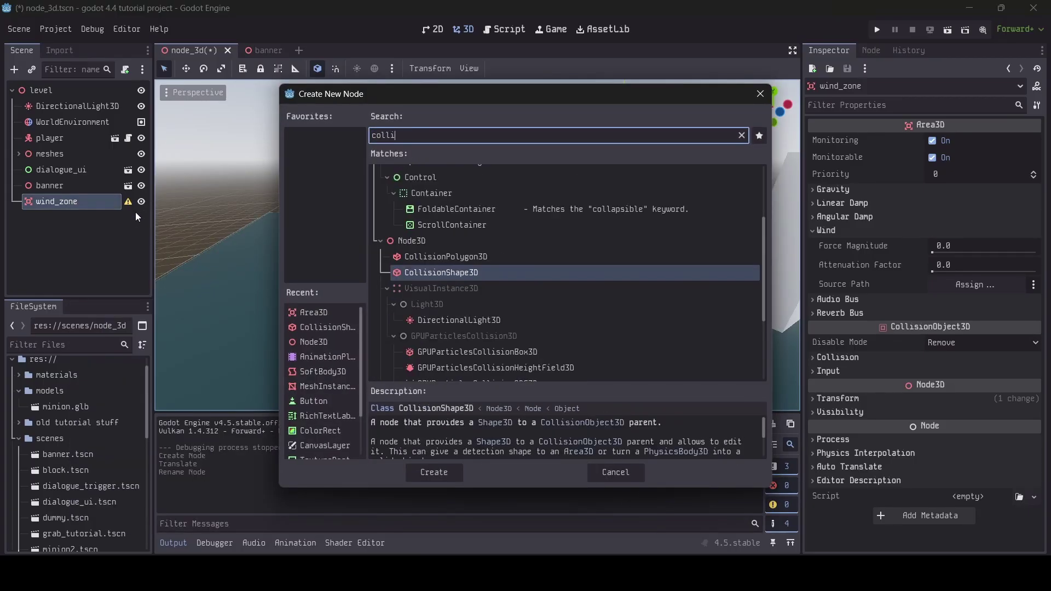
pyautogui.doubleClick(485, 270)
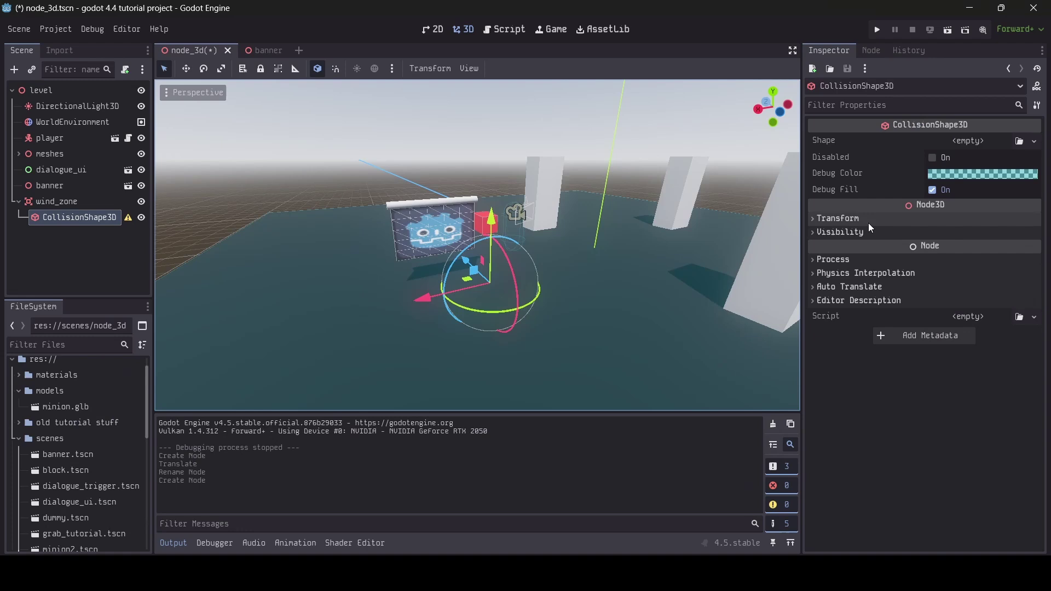
# Step: Give the collision shape a new SphereShape3D and enlarge its radius to about 13.97 m
pyautogui.click(968, 141)
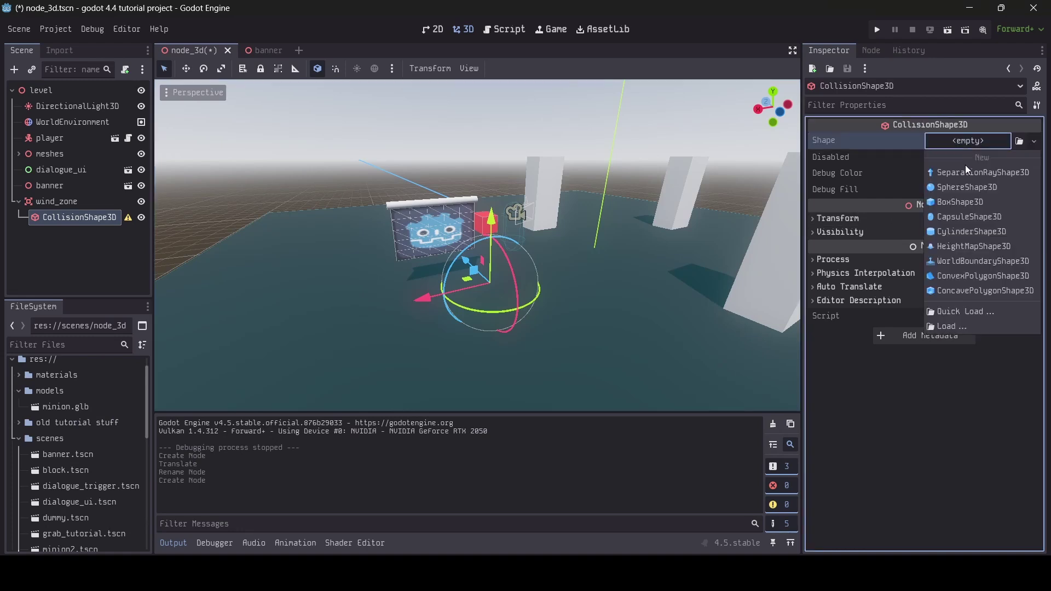
pyautogui.click(966, 188)
pyautogui.moveTo(734, 189); pyautogui.dragTo(749, 195, button='middle')
pyautogui.scroll(-4, 751, 193)
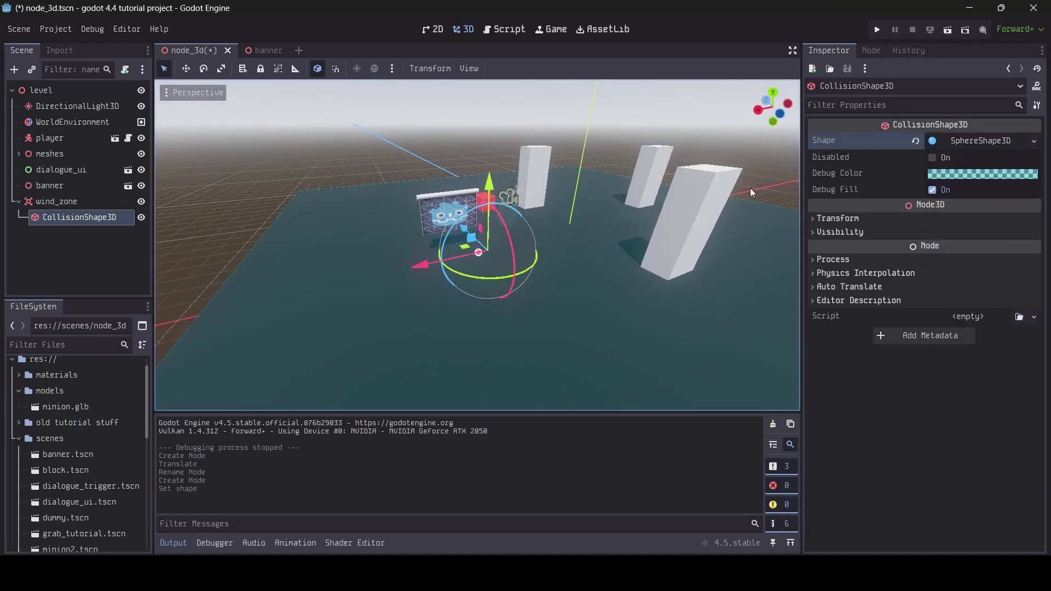
pyautogui.click(985, 141)
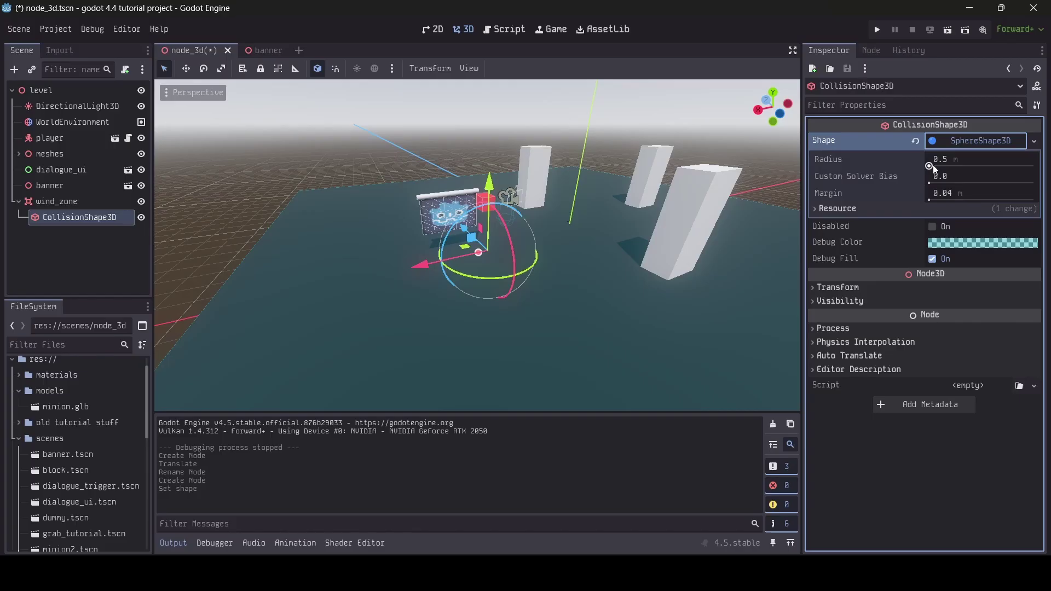
pyautogui.moveTo(933, 166); pyautogui.dragTo(947, 163)
# Step: Examine the banner and its position within the enlarged collision sphere, ending with a close view of the cloth
pyautogui.moveTo(734, 192); pyautogui.dragTo(597, 202, button='right')
pyautogui.press('s')
pyautogui.press('d')
pyautogui.press('w')
pyautogui.moveTo(405, 230); pyautogui.dragTo(317, 219, button='middle')
pyautogui.press('a')
pyautogui.moveTo(482, 285); pyautogui.dragTo(517, 286, button='right')
pyautogui.press('d')
pyautogui.moveTo(274, 225); pyautogui.dragTo(312, 192, button='middle')
pyautogui.press('w')
pyautogui.moveTo(320, 178); pyautogui.dragTo(320, 177, button='right')
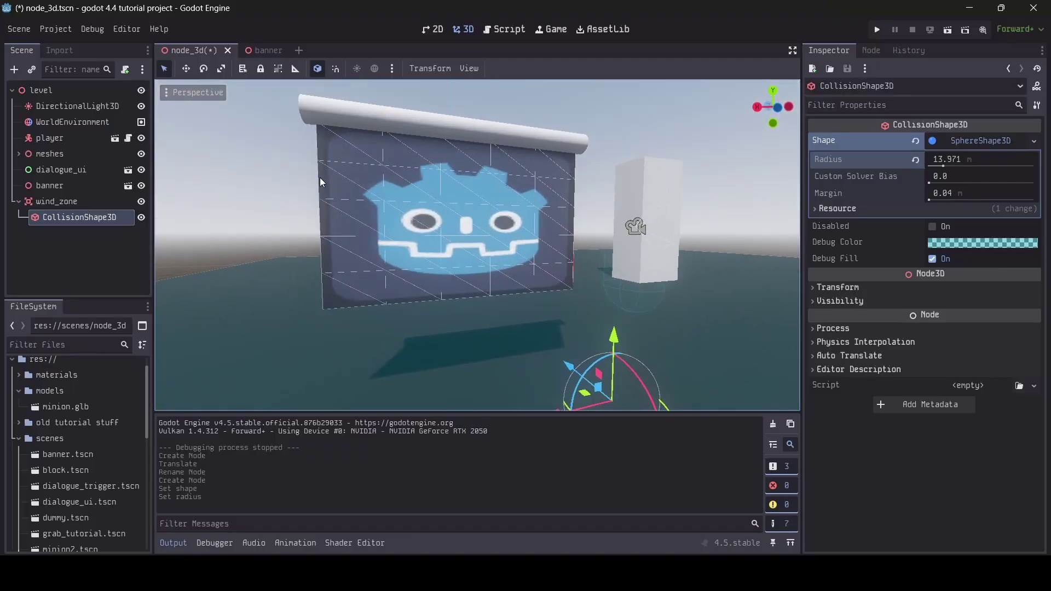
# Step: Set the wind force magnitude of wind_zone to 10 and its attenuation factor to 1
pyautogui.click(82, 200)
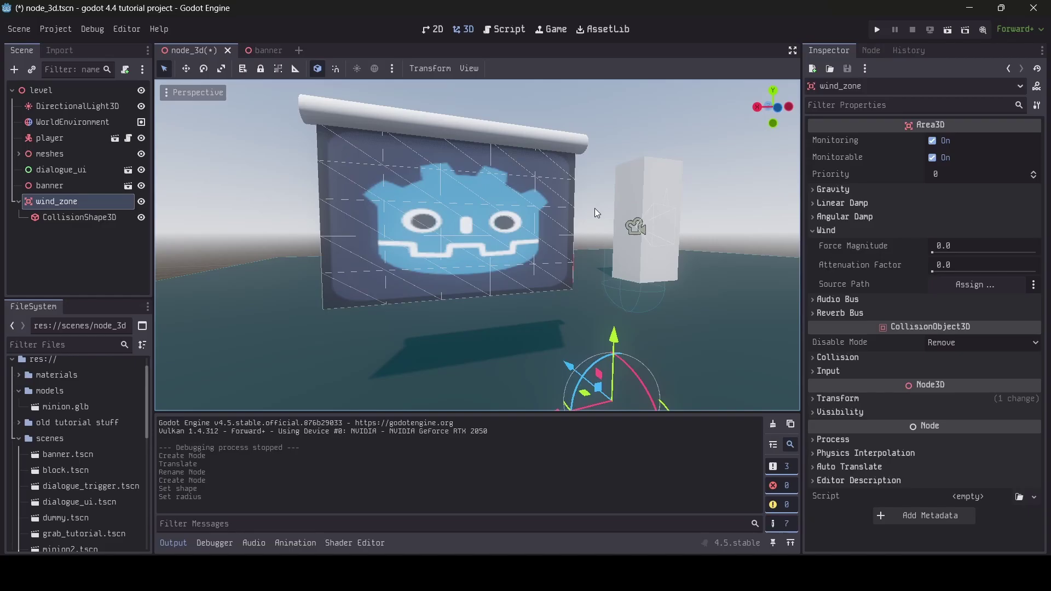
pyautogui.moveTo(595, 208); pyautogui.dragTo(485, 205, button='middle')
pyautogui.press('s')
pyautogui.moveTo(484, 205); pyautogui.dragTo(770, 227, button='right')
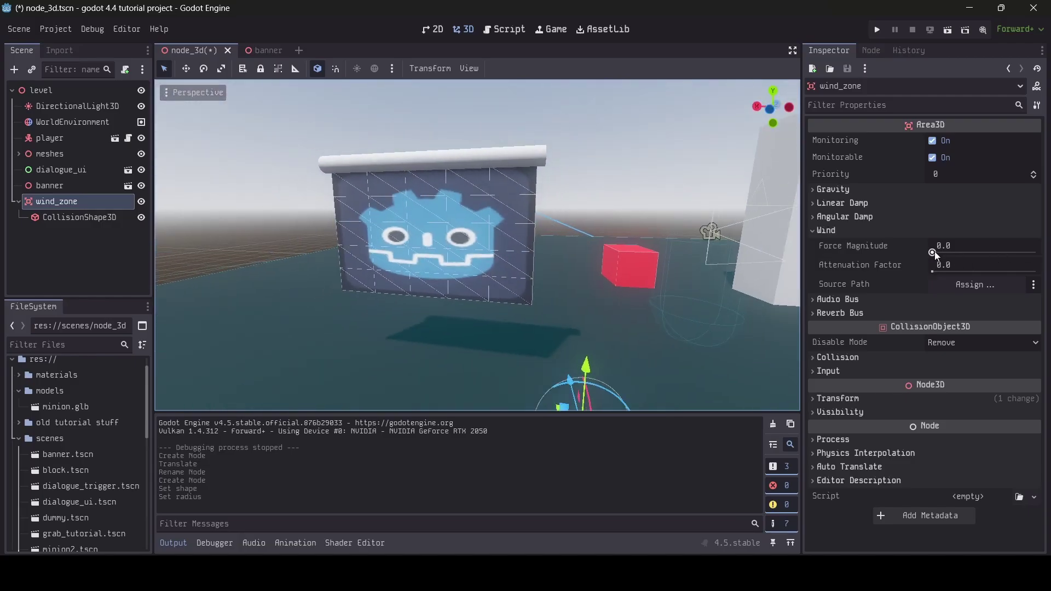
pyautogui.moveTo(935, 253); pyautogui.dragTo(938, 252)
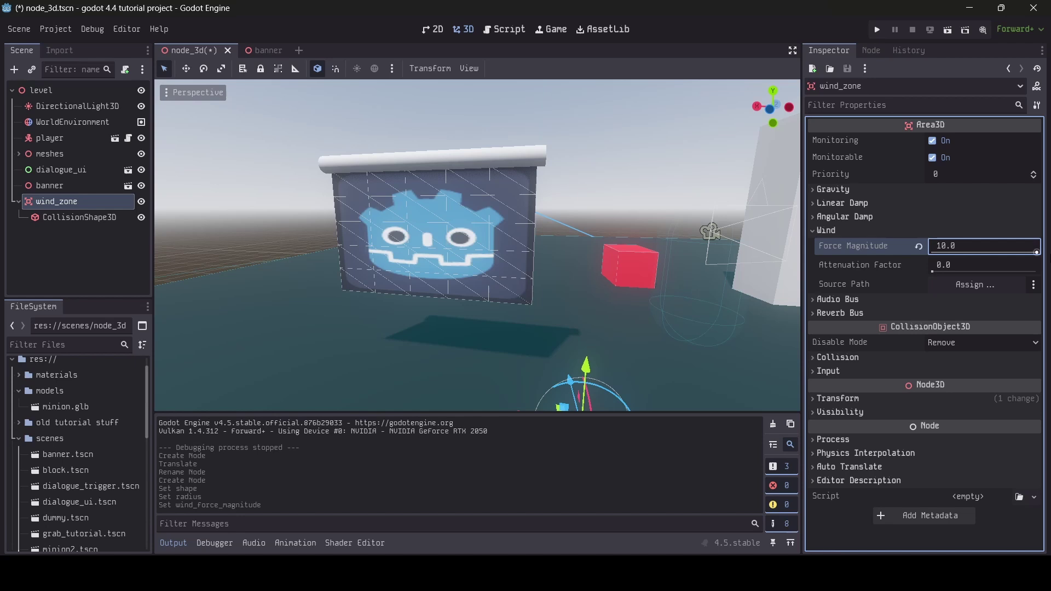
pyautogui.click(960, 265)
pyautogui.write('1')
pyautogui.press('Return')
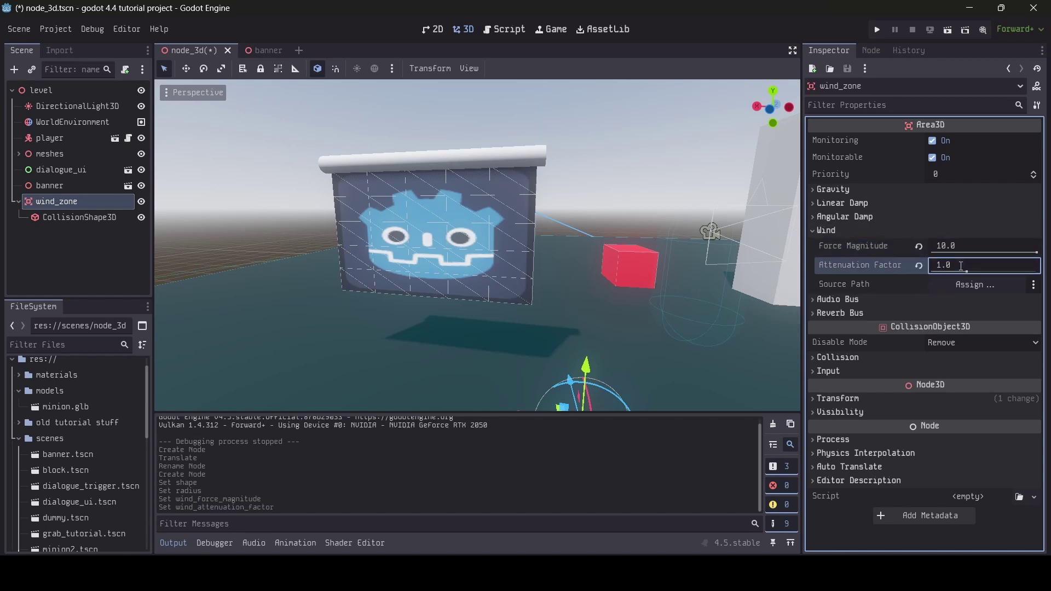
# Step: Add a Node3D node as a child of the level root node
pyautogui.press('s')
pyautogui.moveTo(722, 262); pyautogui.dragTo(734, 287, button='right')
pyautogui.press('s')
pyautogui.press('w')
pyautogui.moveTo(580, 217); pyautogui.dragTo(388, 278, button='right')
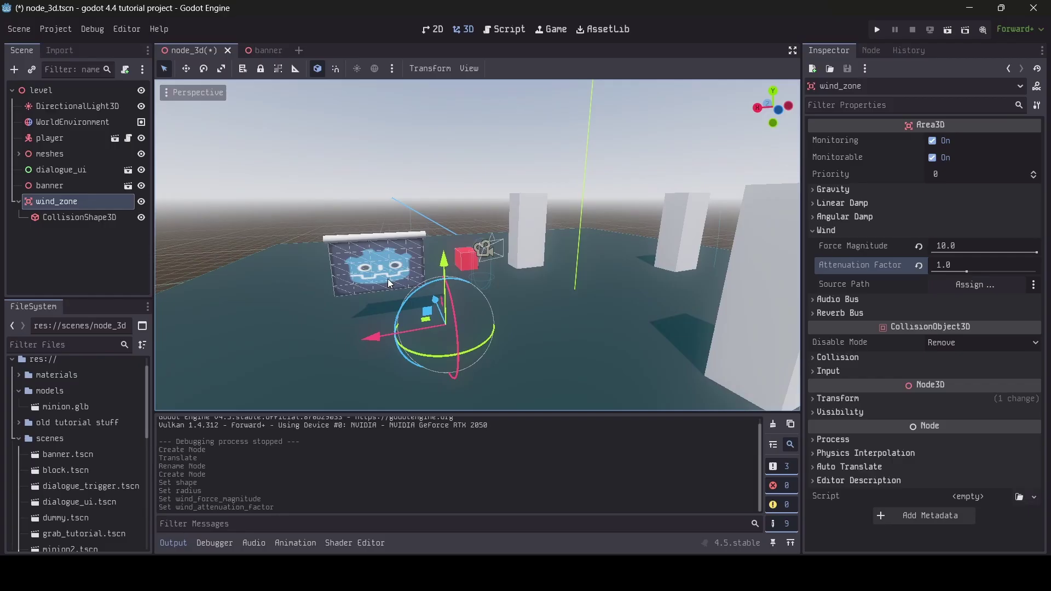
pyautogui.click(47, 90)
pyautogui.rightClick(41, 92)
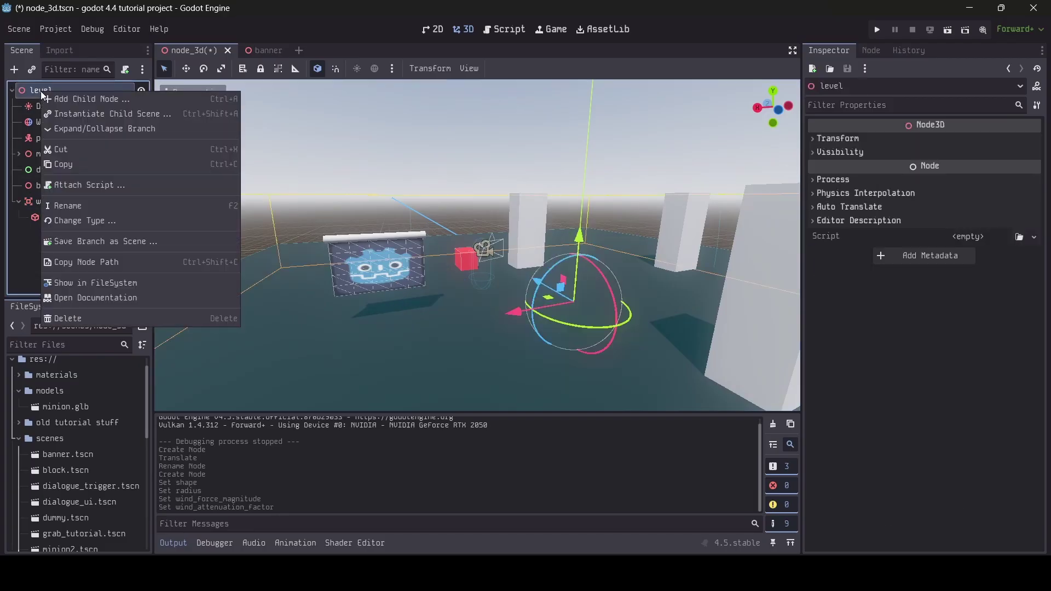
pyautogui.click(78, 97)
pyautogui.write('no')
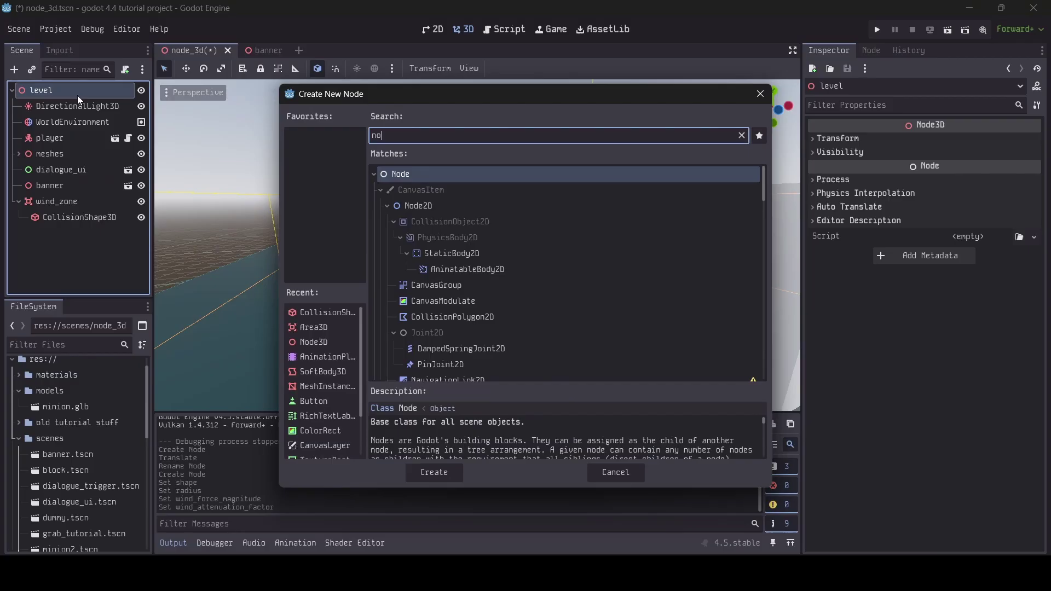
pyautogui.write('de3d')
pyautogui.doubleClick(484, 190)
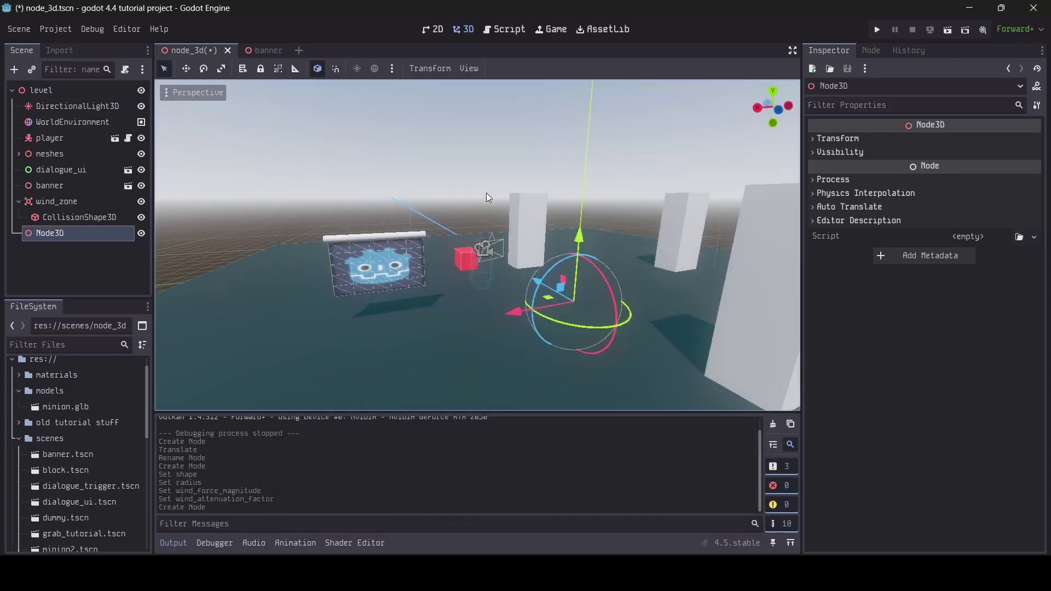
# Step: Rotate the new Node3D around its vertical axis with local space enabled
pyautogui.press('w')
pyautogui.moveTo(487, 192); pyautogui.dragTo(367, 241, button='right')
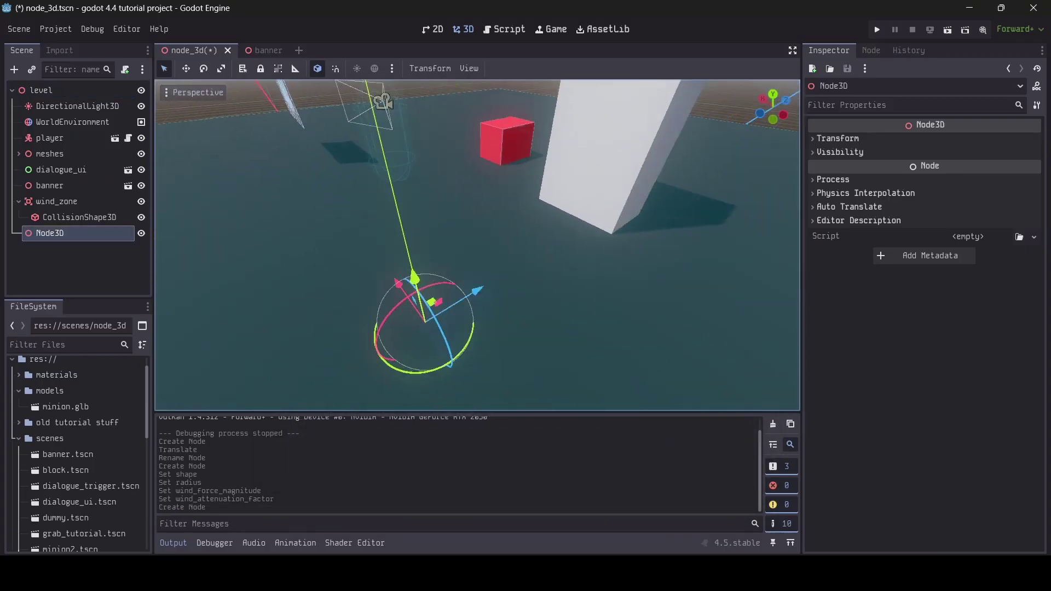
pyautogui.moveTo(474, 238); pyautogui.dragTo(302, 67, button='right')
pyautogui.click(318, 69)
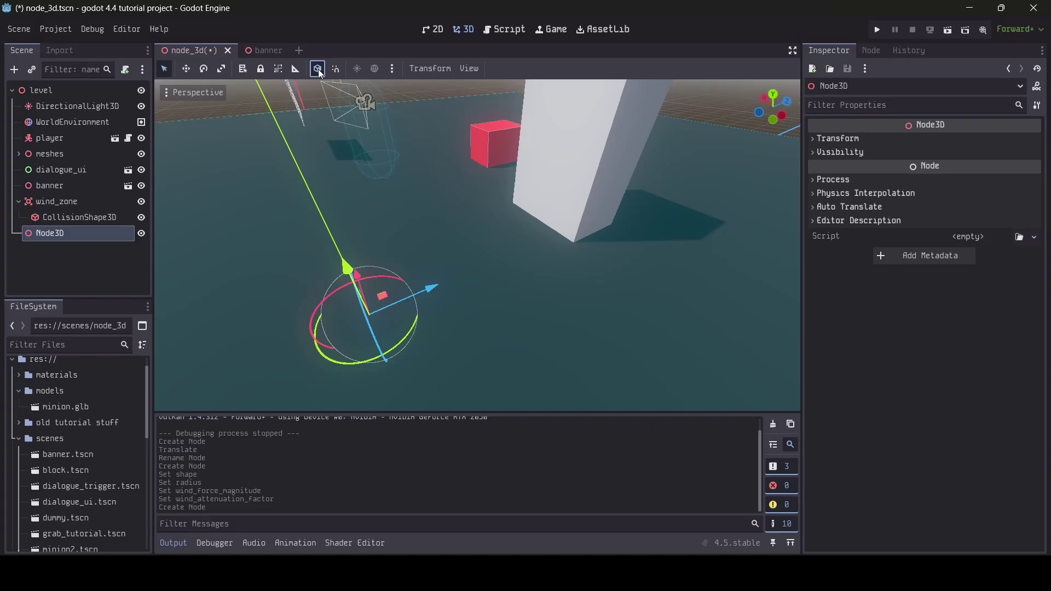
pyautogui.click(317, 70)
pyautogui.moveTo(383, 246); pyautogui.dragTo(426, 288, button='right')
pyautogui.moveTo(452, 282); pyautogui.dragTo(402, 311)
pyautogui.moveTo(402, 311); pyautogui.dragTo(328, 274, button='right')
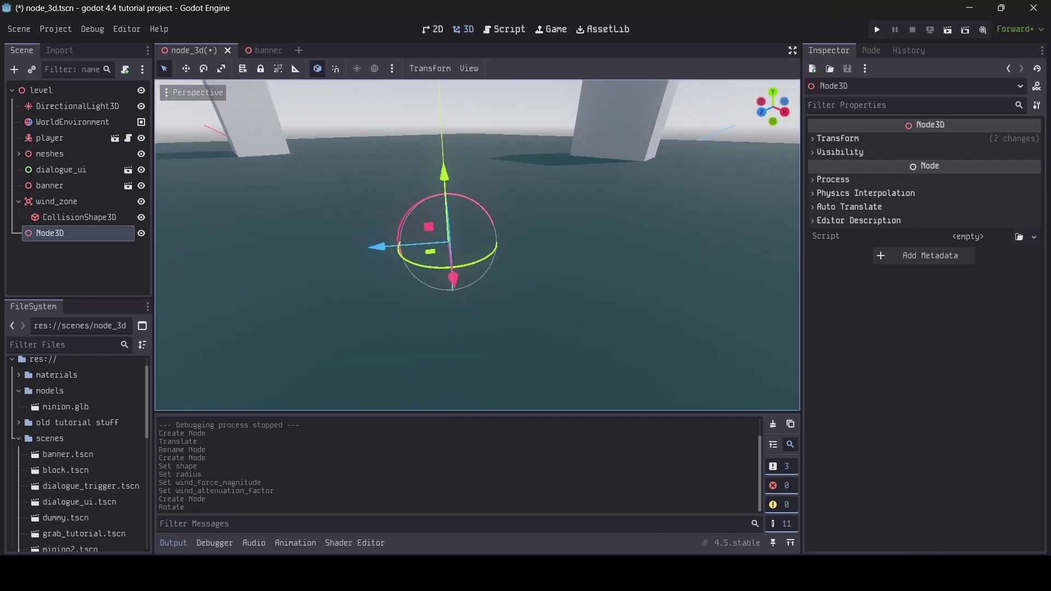
# Step: Turn local space off and back on to compare the Node3D's local and global axis directions
pyautogui.click(319, 72)
pyautogui.moveTo(384, 192); pyautogui.dragTo(416, 208, button='right')
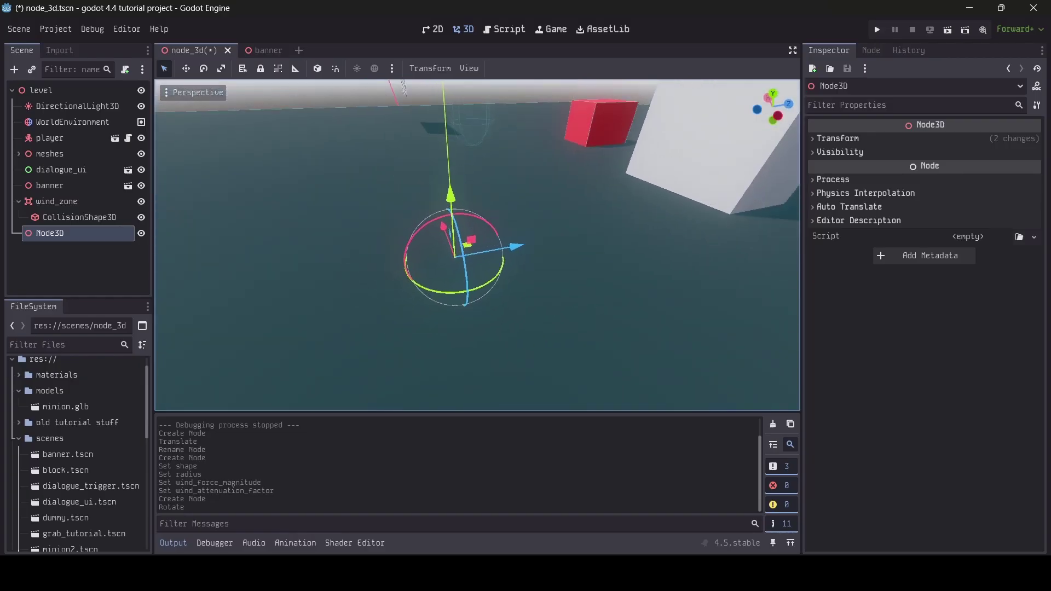
pyautogui.click(315, 68)
pyautogui.moveTo(339, 142); pyautogui.dragTo(263, 153, button='right')
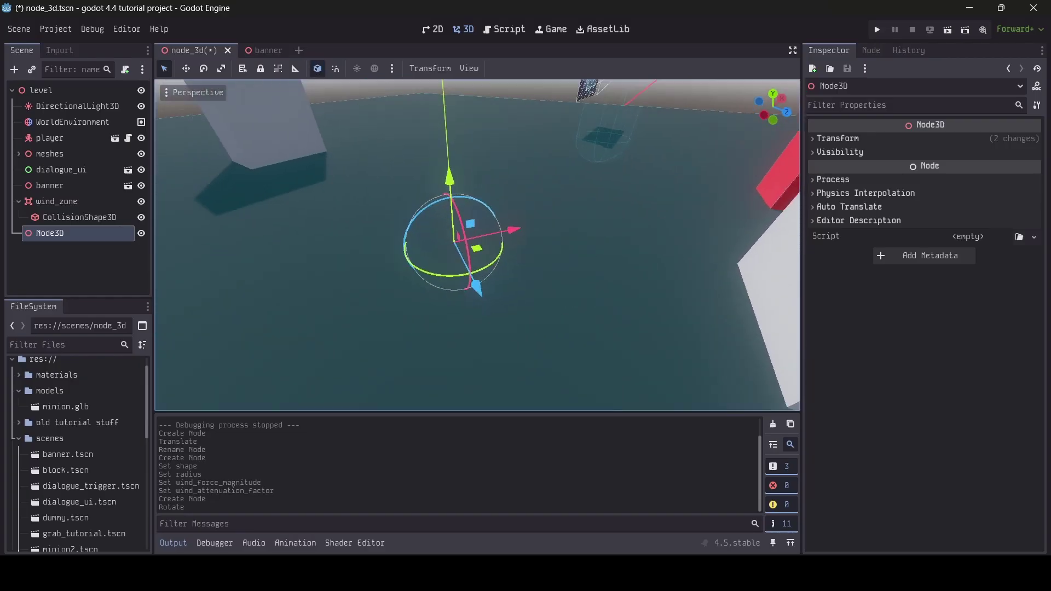
pyautogui.moveTo(334, 219); pyautogui.dragTo(491, 192, button='middle')
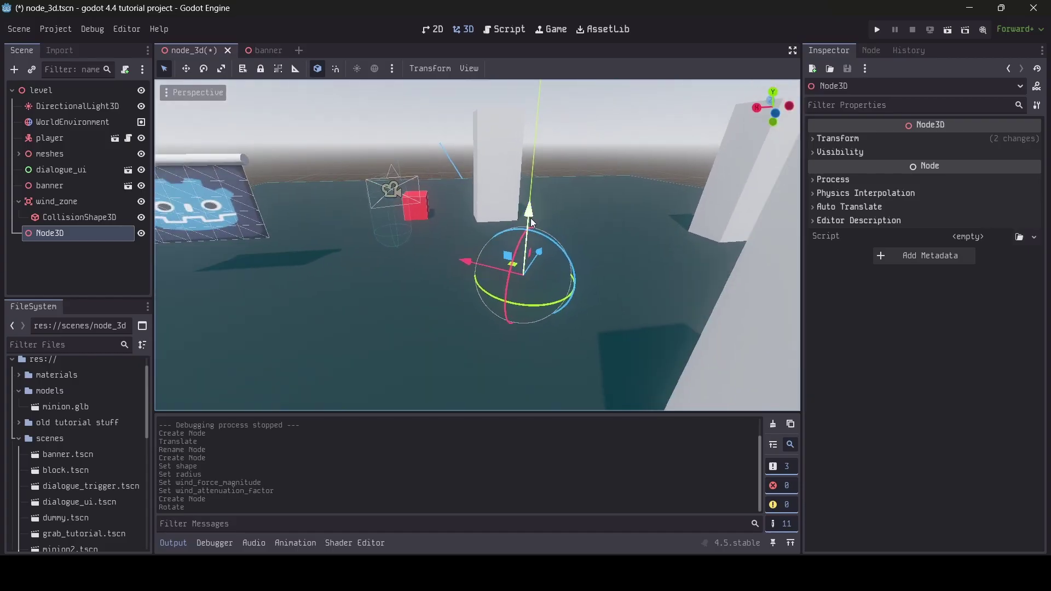
# Step: Move the new Node3D upward along its vertical axis and rename it wind_node
pyautogui.moveTo(531, 222); pyautogui.dragTo(518, 98)
pyautogui.moveTo(517, 108); pyautogui.dragTo(295, 180, button='right')
pyautogui.moveTo(477, 245)
pyautogui.mouseDown(button='right')
pyautogui.moveTo(438, 170)
pyautogui.moveTo(378, 132)
pyautogui.moveTo(367, 164)
pyautogui.moveTo(385, 253)
pyautogui.moveTo(380, 91)
pyautogui.moveTo(380, 107)
pyautogui.moveTo(471, 203)
pyautogui.moveTo(477, 170)
pyautogui.moveTo(490, 241)
pyautogui.moveTo(482, 249)
pyautogui.mouseUp(button='right')
pyautogui.click(73, 226)
pyautogui.write('w')
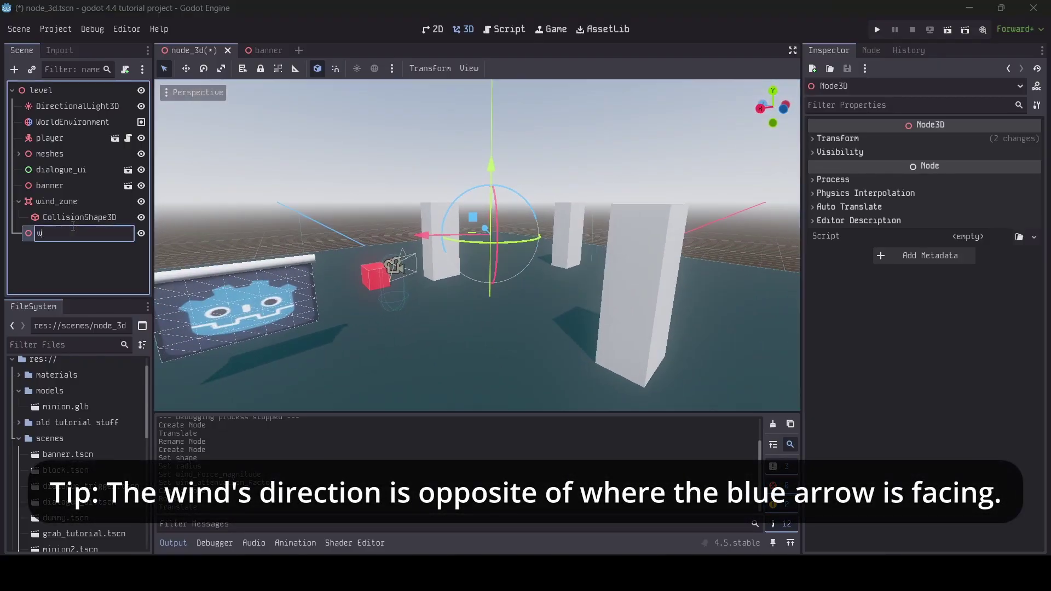
pyautogui.write('ind_node')
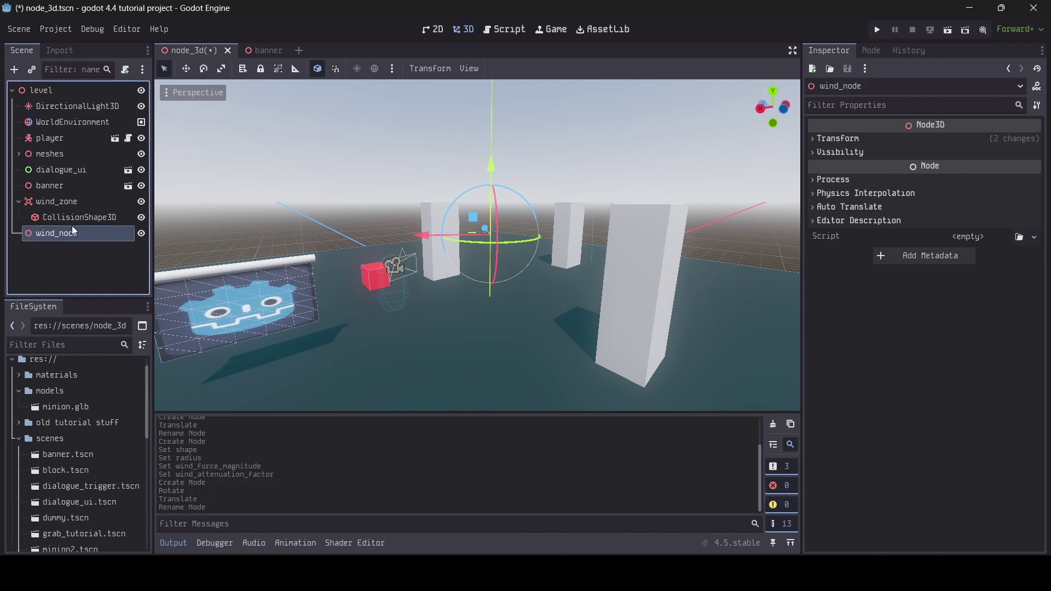
# Step: Assign wind_node as the wind source path of the wind_zone area
pyautogui.click(79, 202)
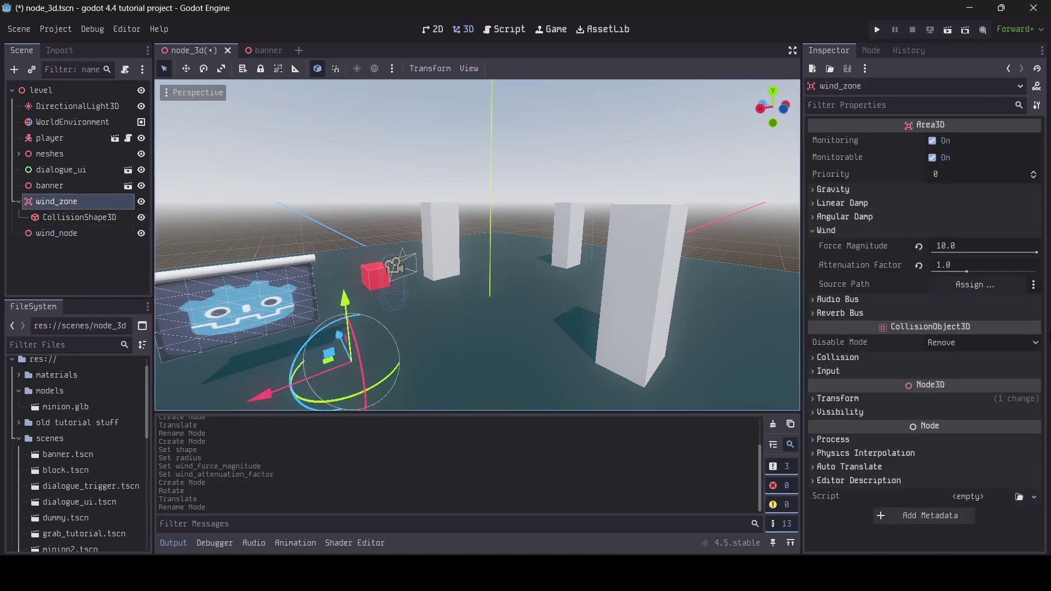
pyautogui.click(976, 285)
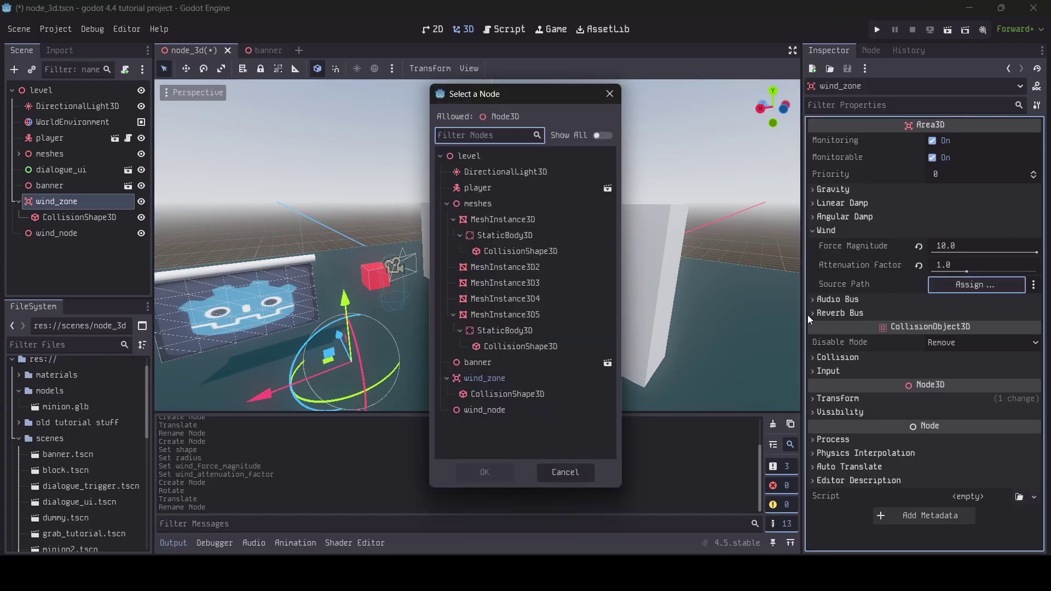
pyautogui.doubleClick(500, 412)
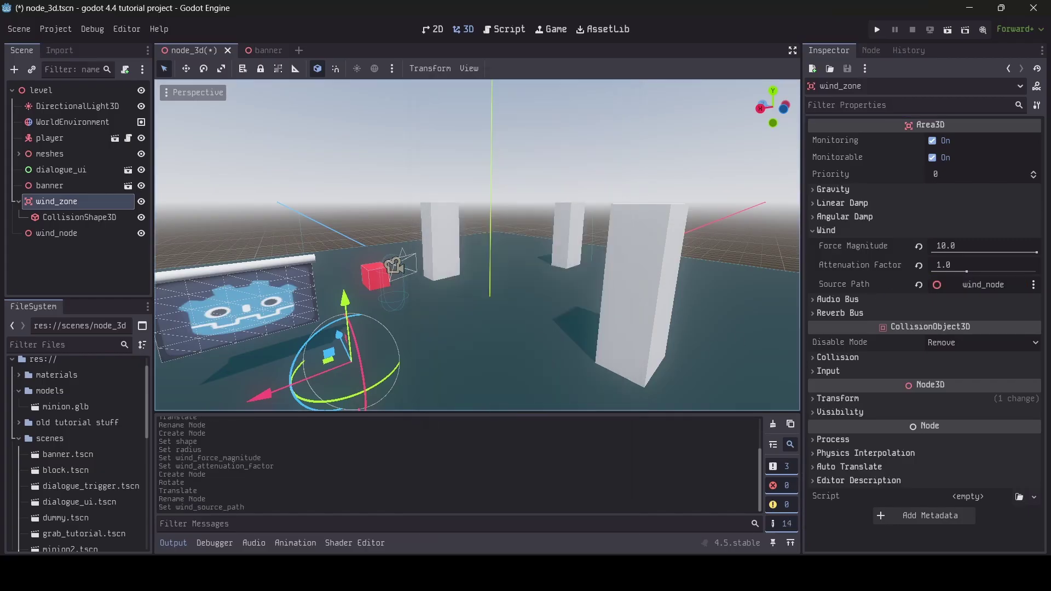
# Step: Run the current scene and move the player to check how the banner reacts to the wind
pyautogui.press('s')
pyautogui.moveTo(487, 306); pyautogui.dragTo(452, 333, button='right')
pyautogui.moveTo(477, 244); pyautogui.dragTo(615, 233, button='middle')
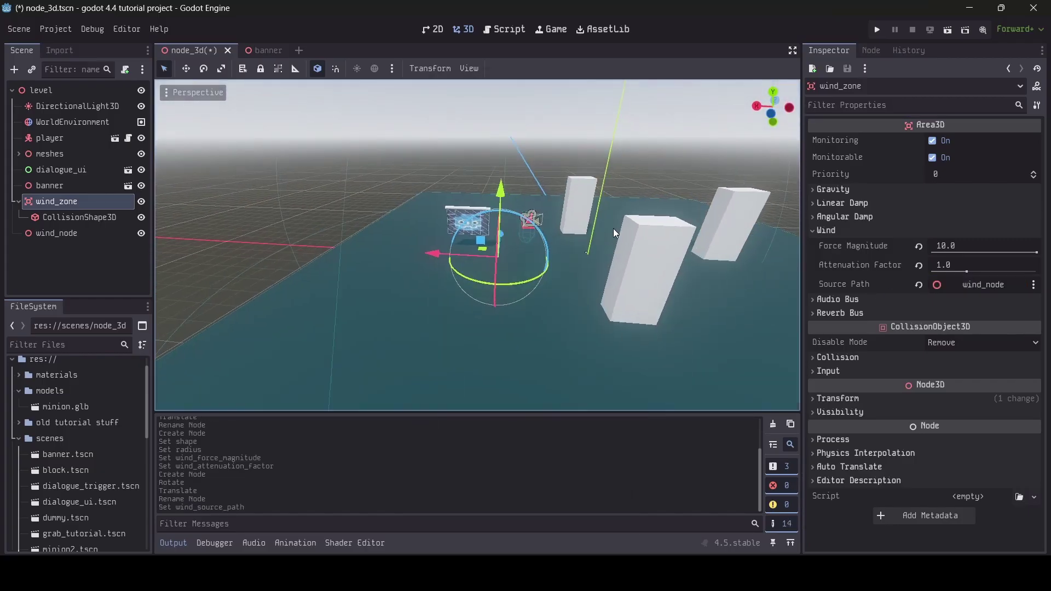
pyautogui.click(947, 31)
pyautogui.press('d')
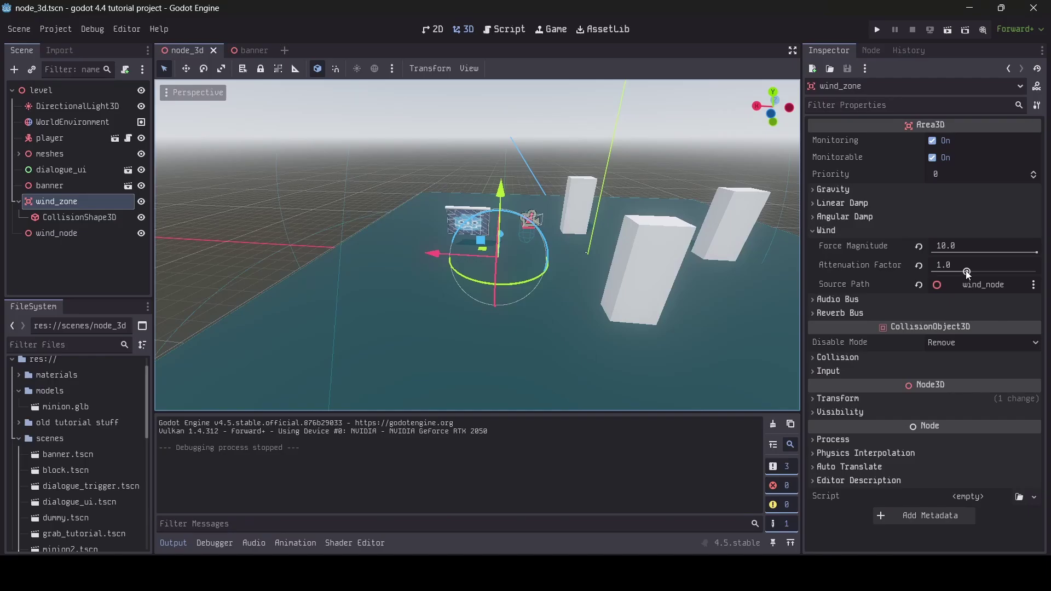
# Step: Raise wind_zone's wind attenuation factor to 3 and rotate wind_node slightly around its vertical axis for a saved test run of the scene
pyautogui.moveTo(967, 272); pyautogui.dragTo(975, 274)
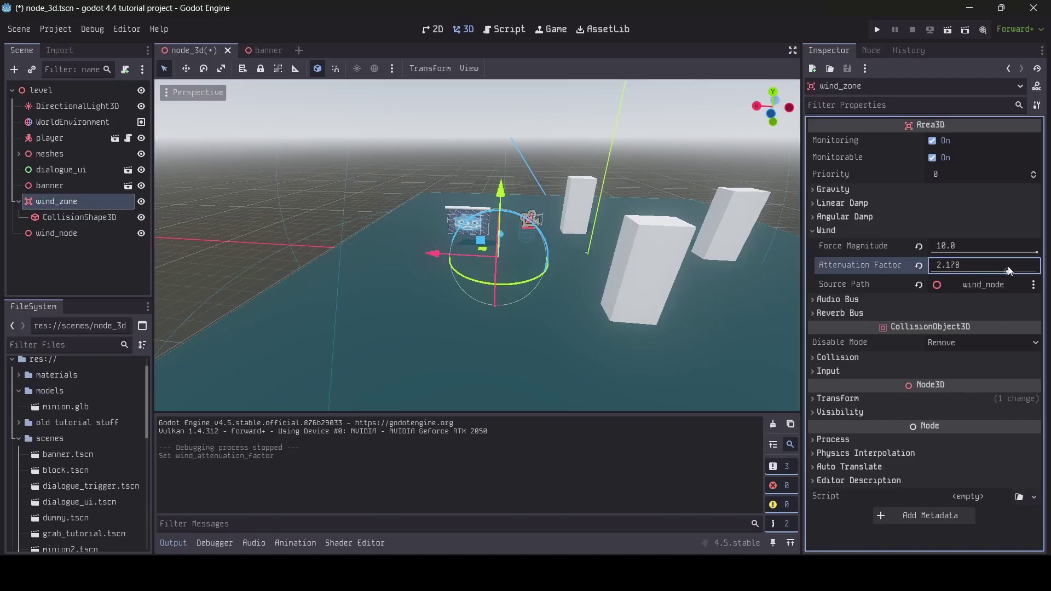
pyautogui.click(73, 234)
pyautogui.moveTo(299, 239); pyautogui.dragTo(383, 246, button='right')
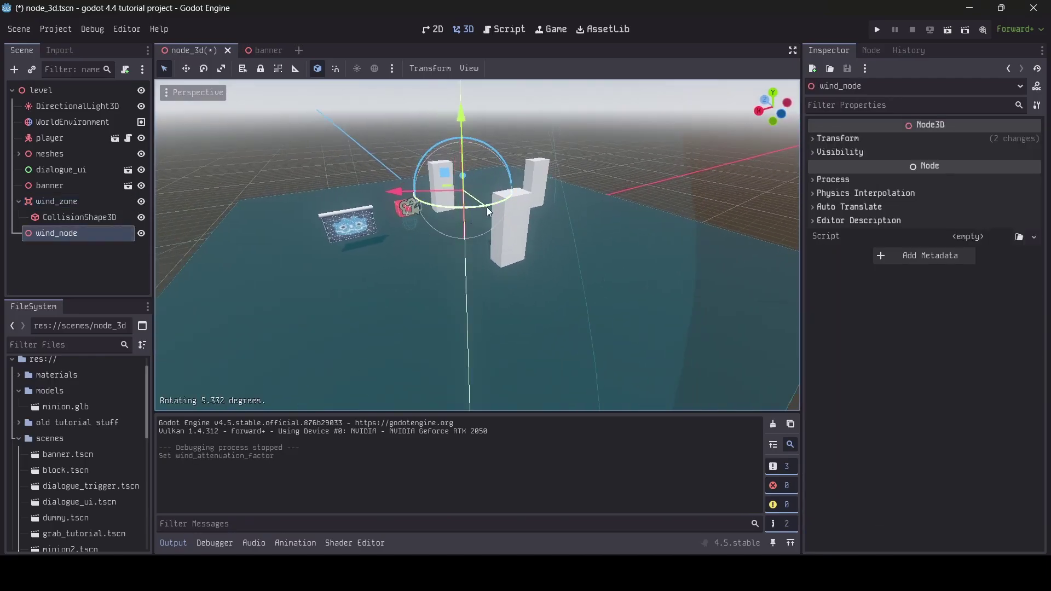
pyautogui.hotkey('ctrl', 's')
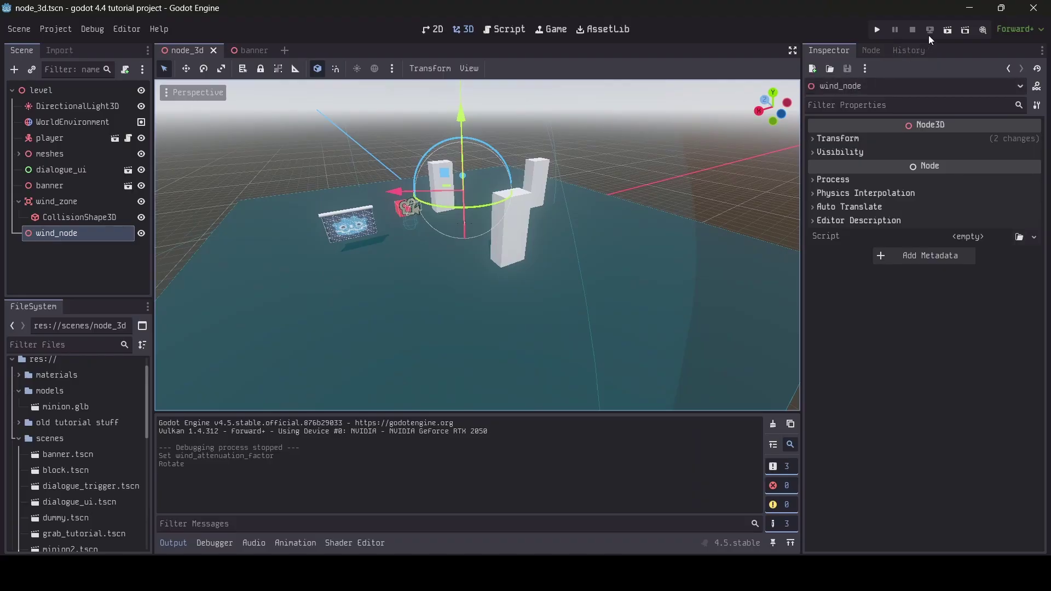
pyautogui.click(948, 30)
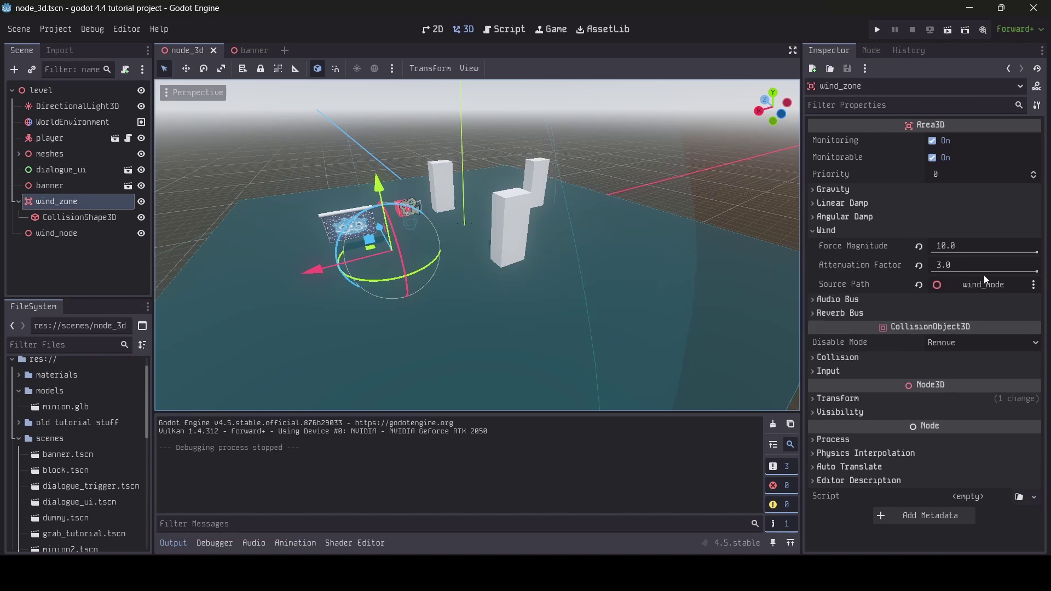
# Step: Set wind_zone's wind attenuation factor to 0 and save the scene
pyautogui.click(1038, 272)
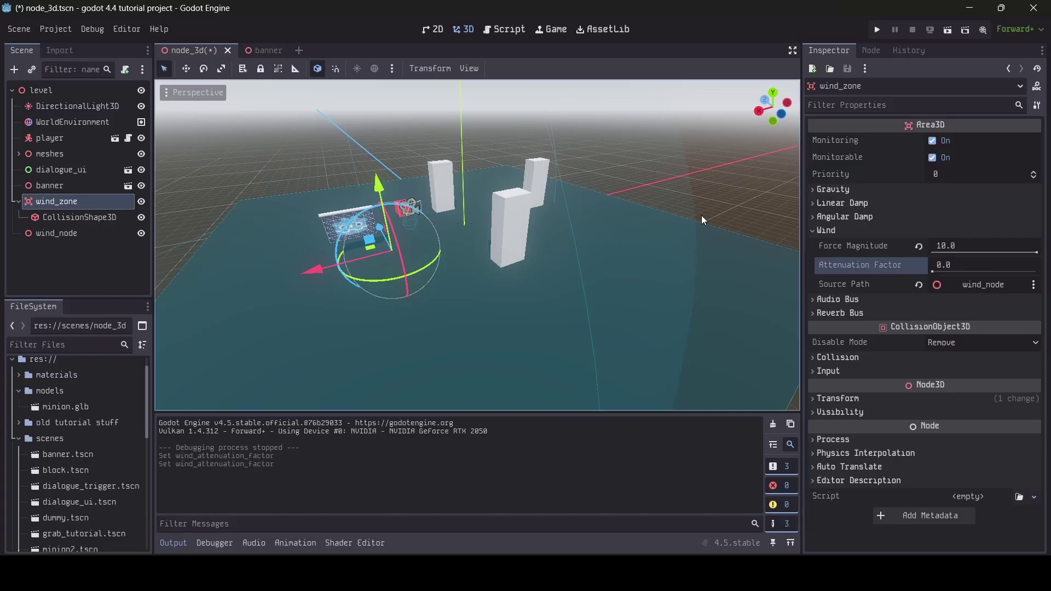
pyautogui.hotkey('ctrl', 's')
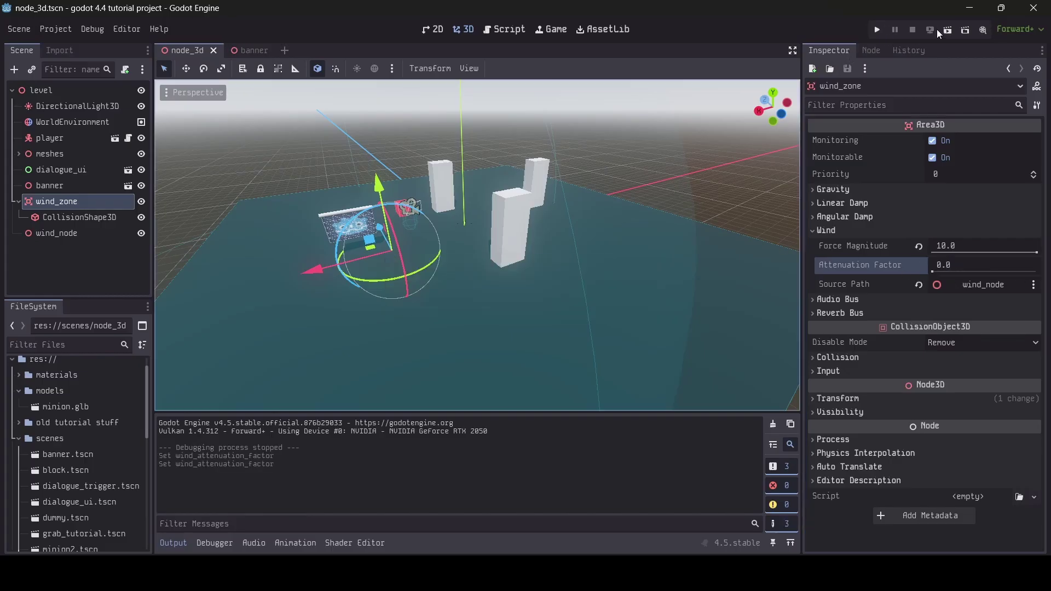